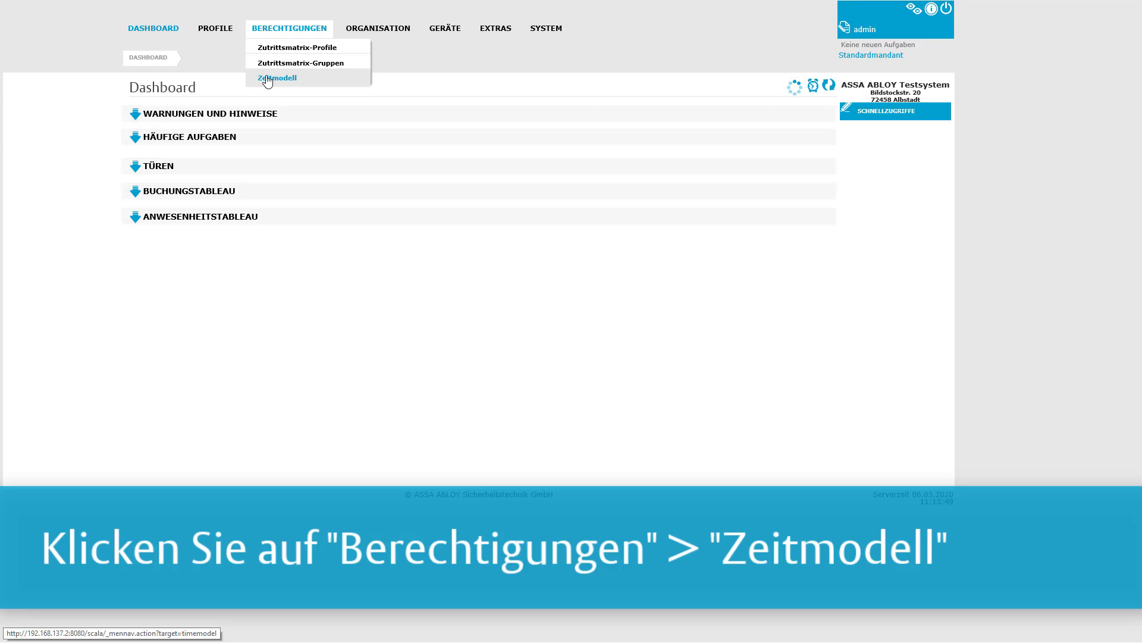
- Start a new time model (Zeitmodell) of type Online
click(268, 81)
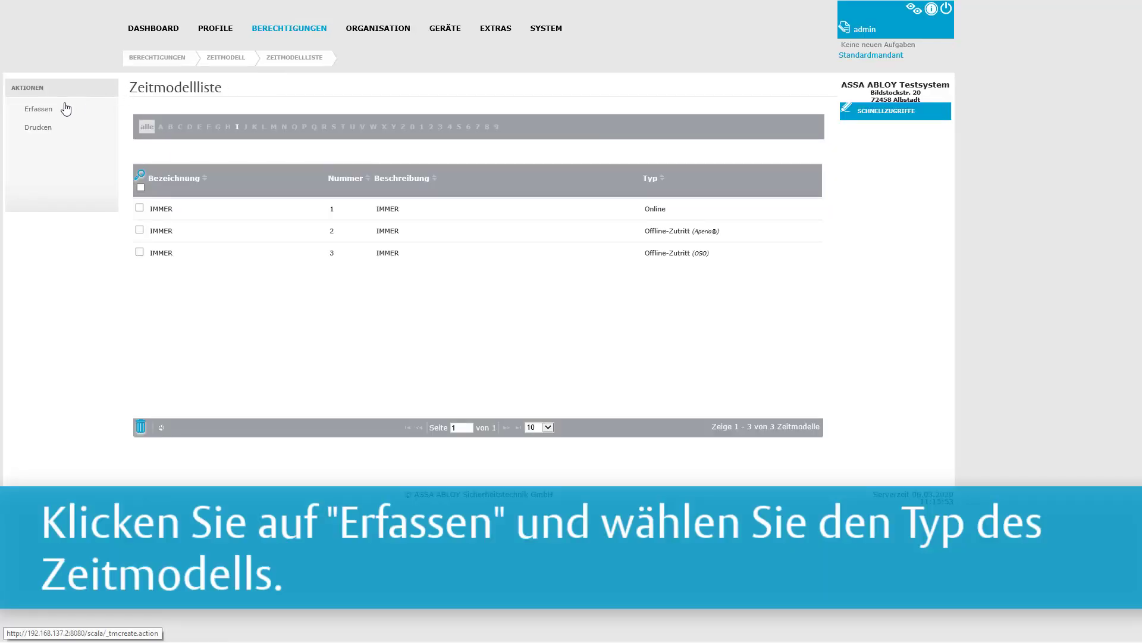
click(35, 111)
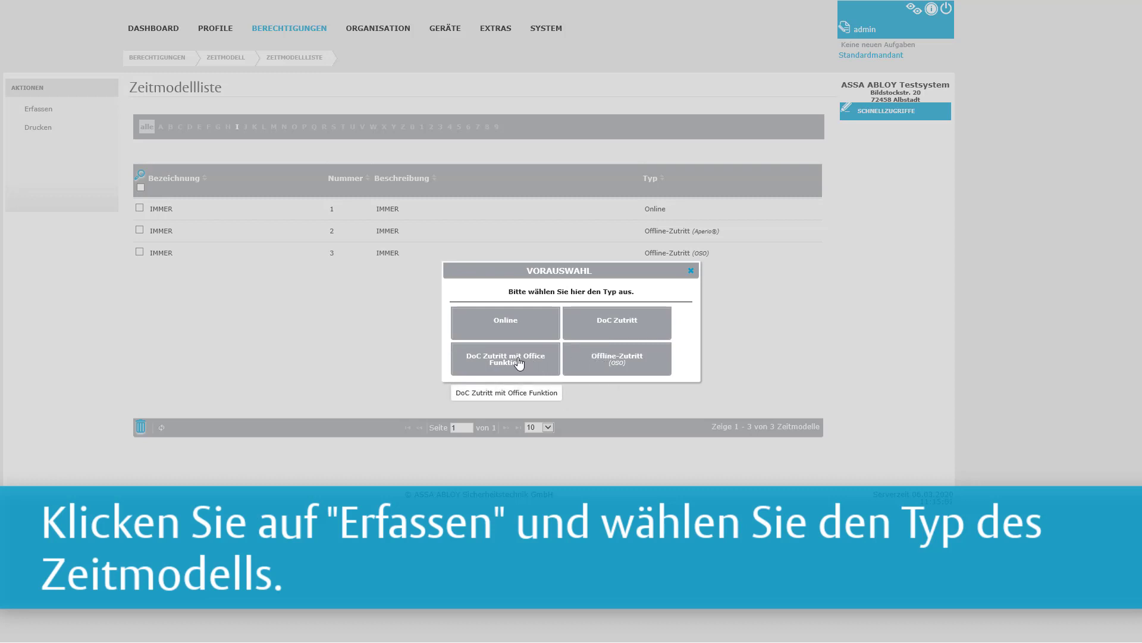
click(507, 324)
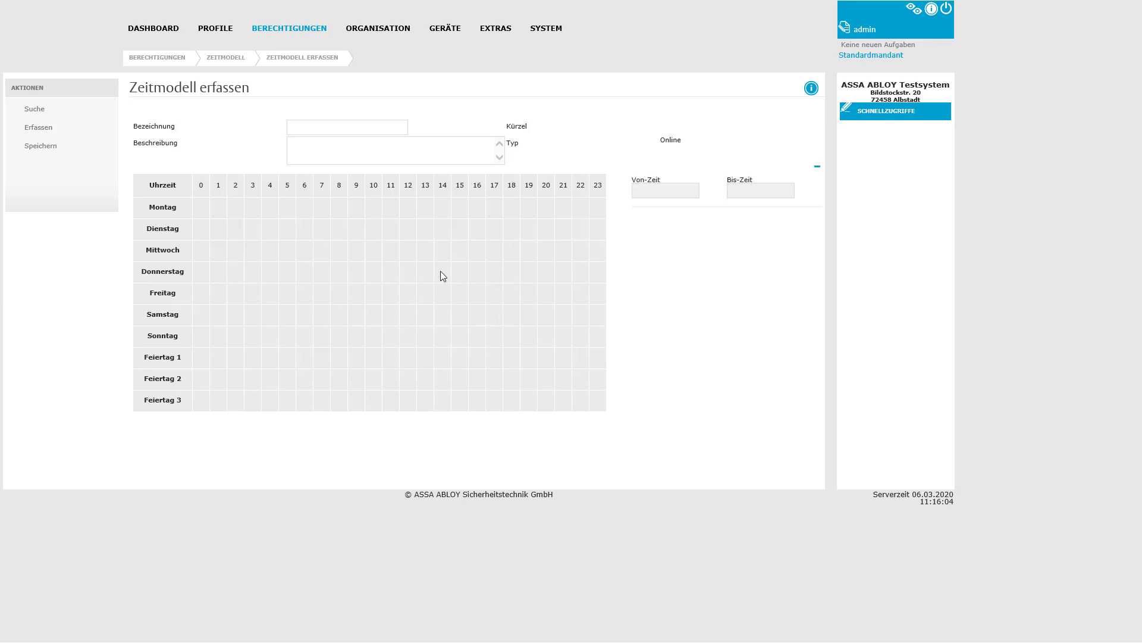
- Name the time model "Verkauf" and give it the description "Zeiten für den Verkauf"
click(306, 132)
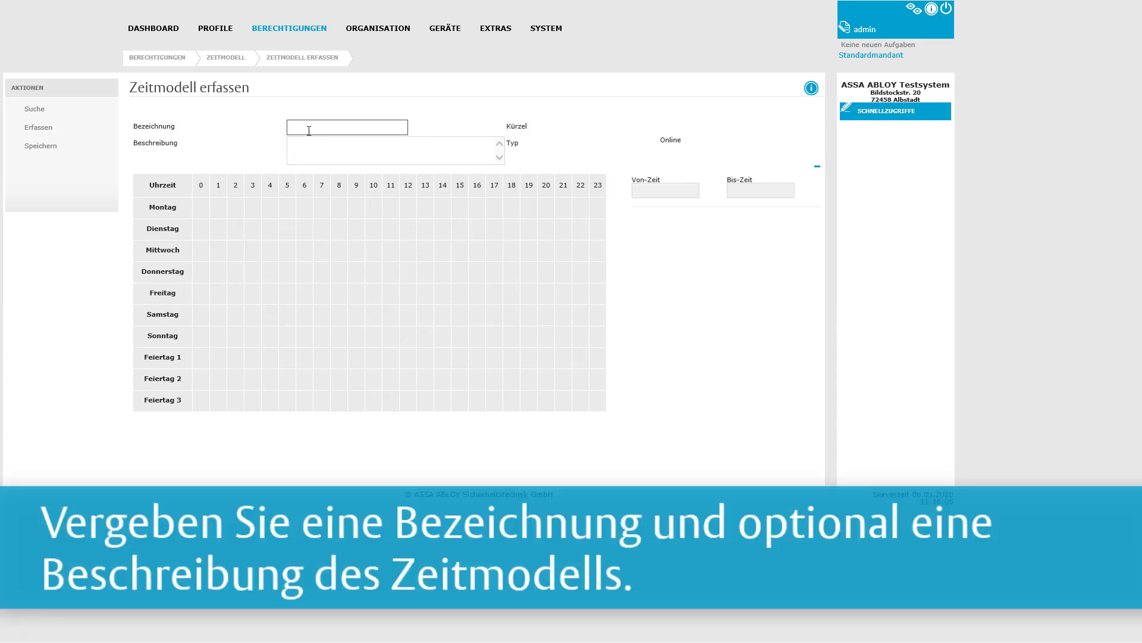
text(Verkauf)
click(320, 143)
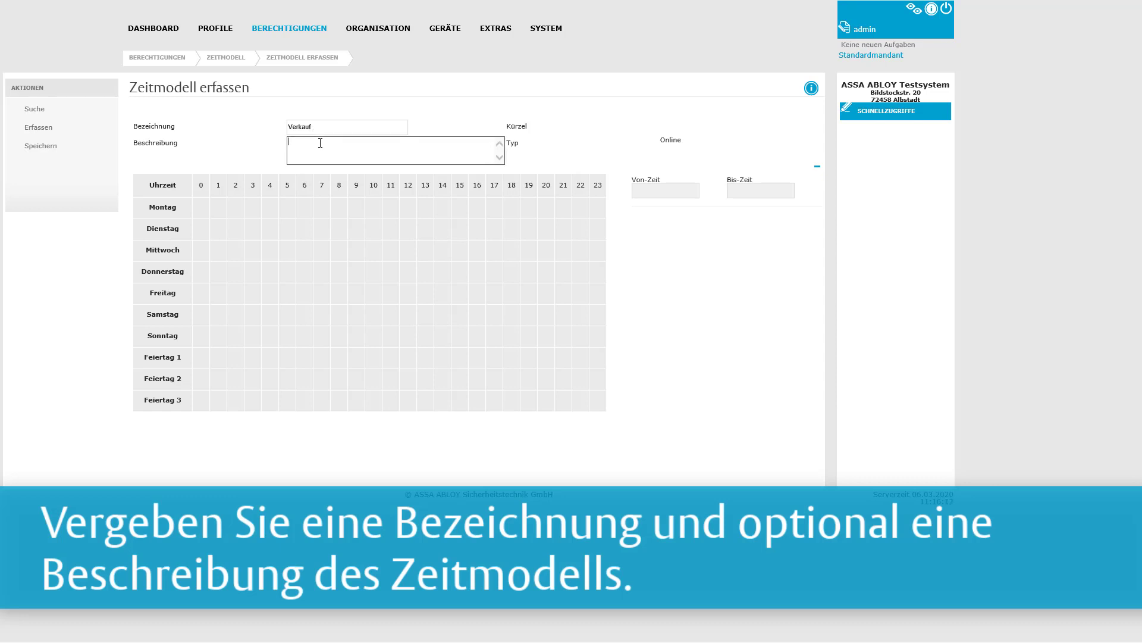
text(Zeiten für den Verkauf)
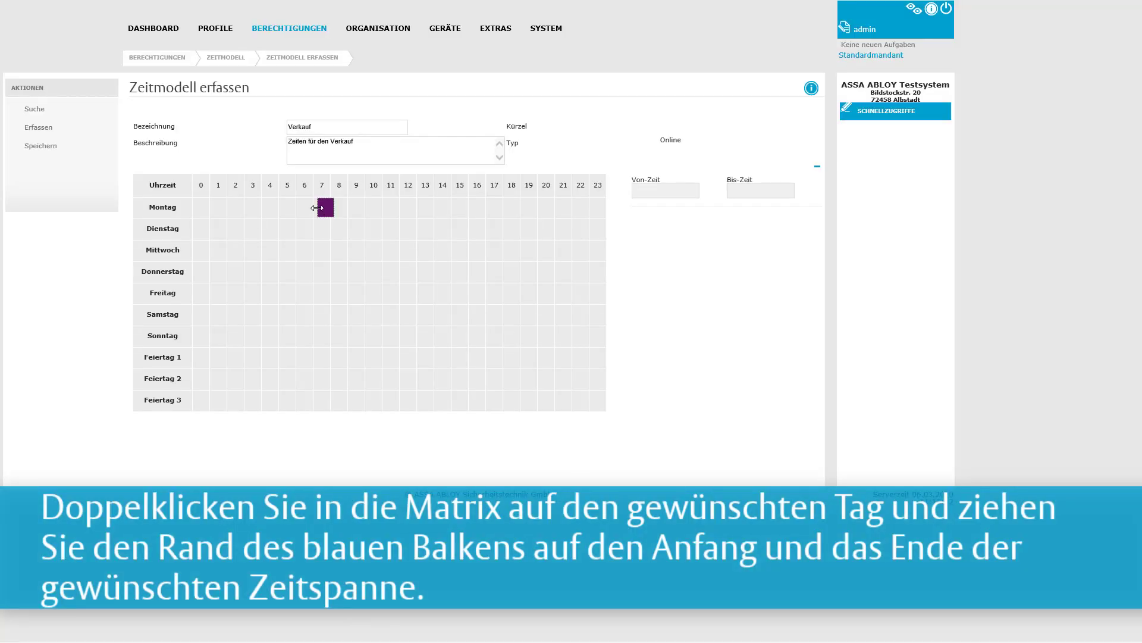
- Add two Monday time ranges to the weekly matrix, from 07:00 to 12:00 and from 13:00 to 18:00
double_click(318, 212)
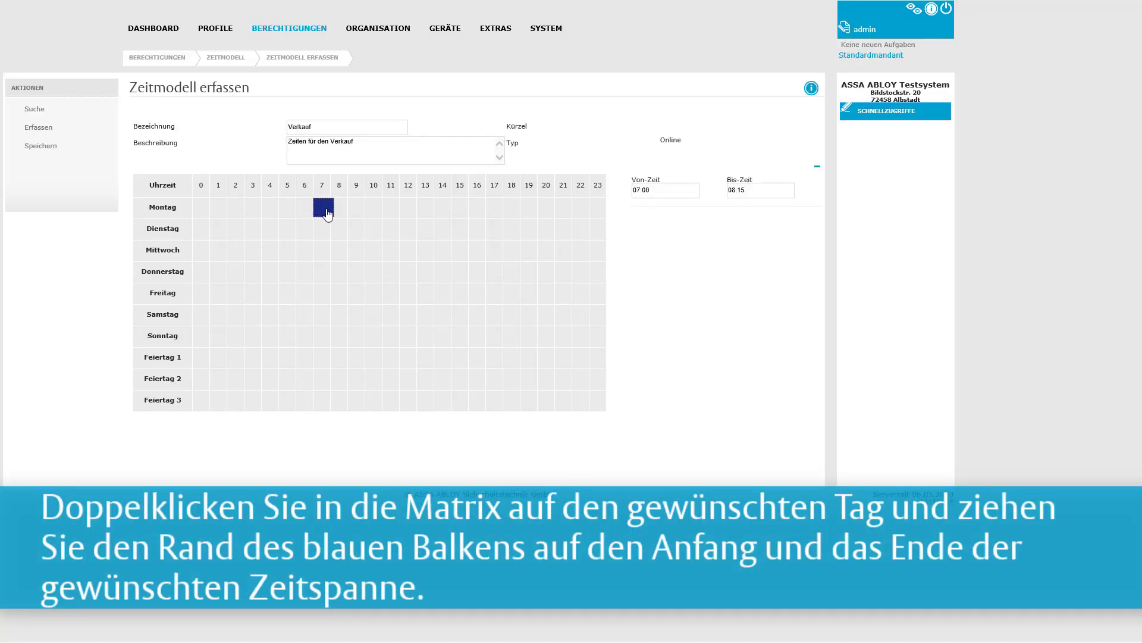
drag(336, 209, 400, 207)
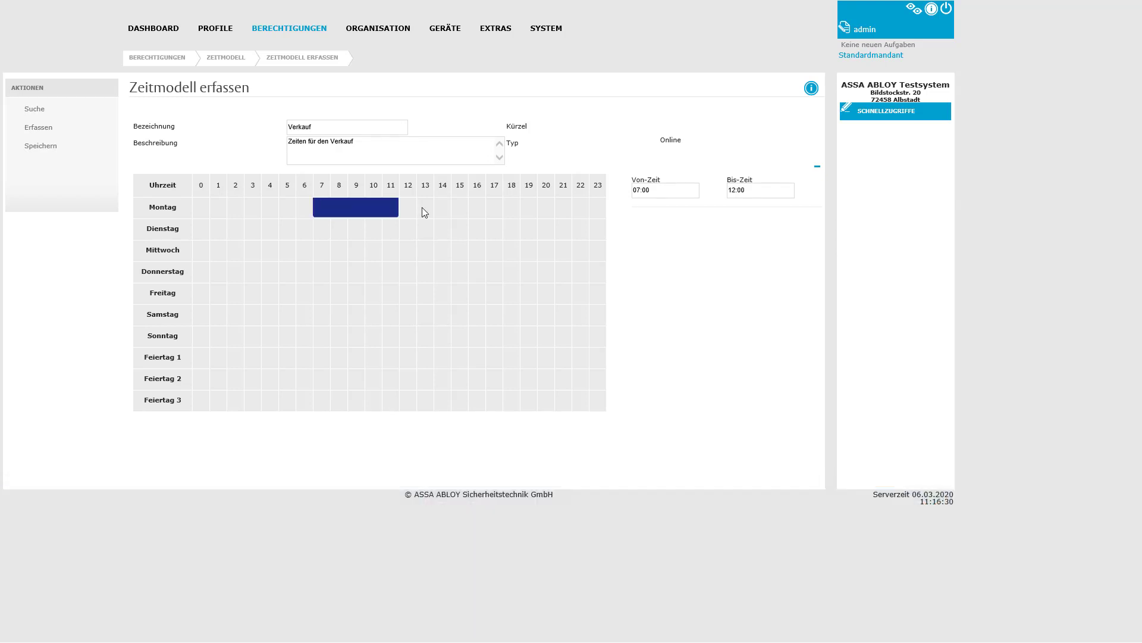
double_click(422, 207)
drag(415, 209, 502, 212)
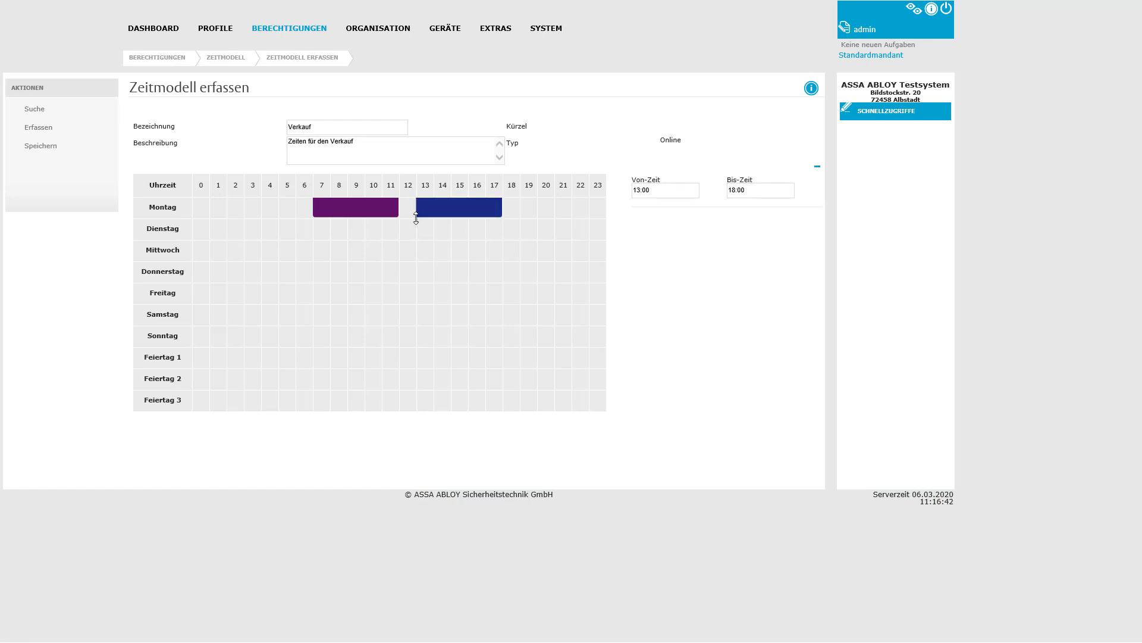
- Extend Monday's morning and afternoon ranges down through Friday, shortening Friday afternoon to end at about 16:05
drag(445, 214, 467, 296)
click(493, 299)
click(379, 214)
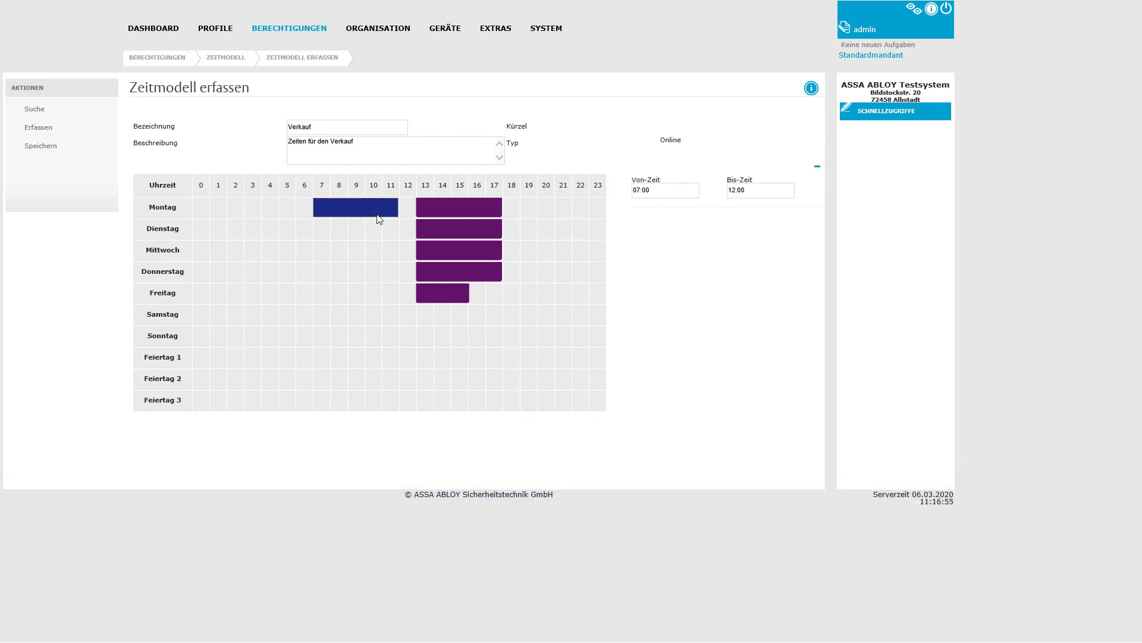
drag(364, 216, 362, 305)
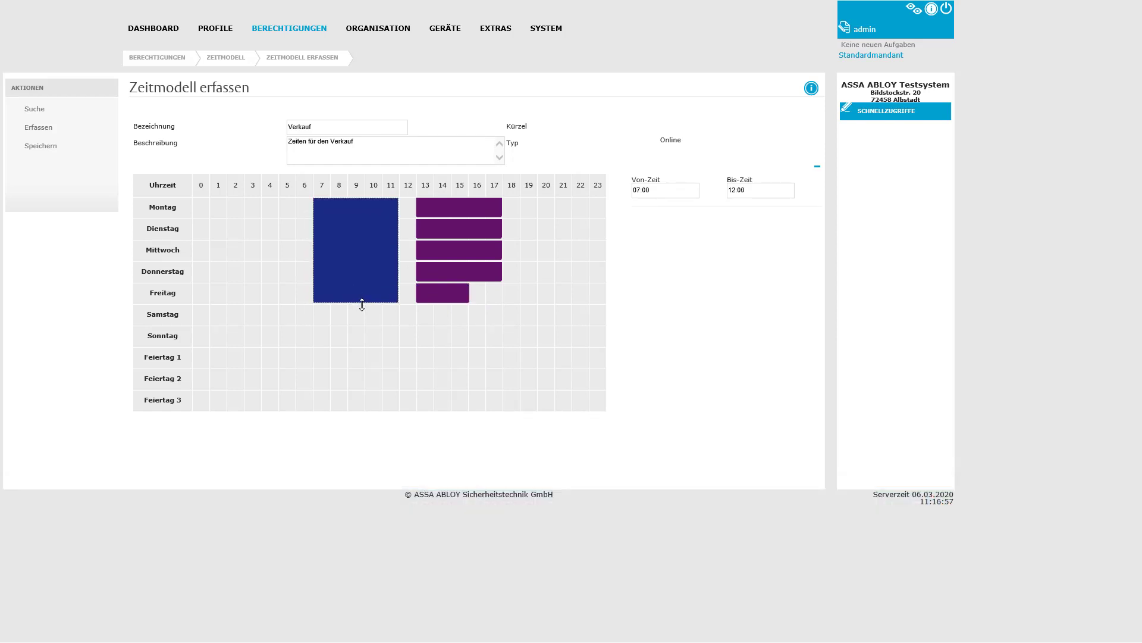
drag(362, 305, 362, 305)
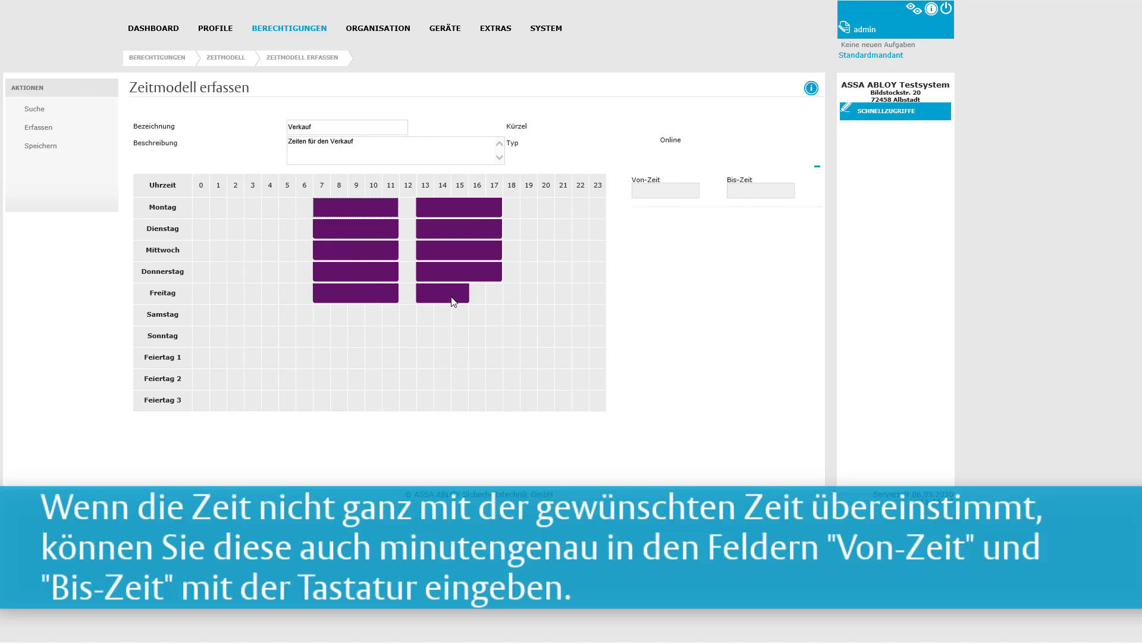
- Set the end time (Bis-Zeit) of the Friday afternoon range to 16:00
click(453, 298)
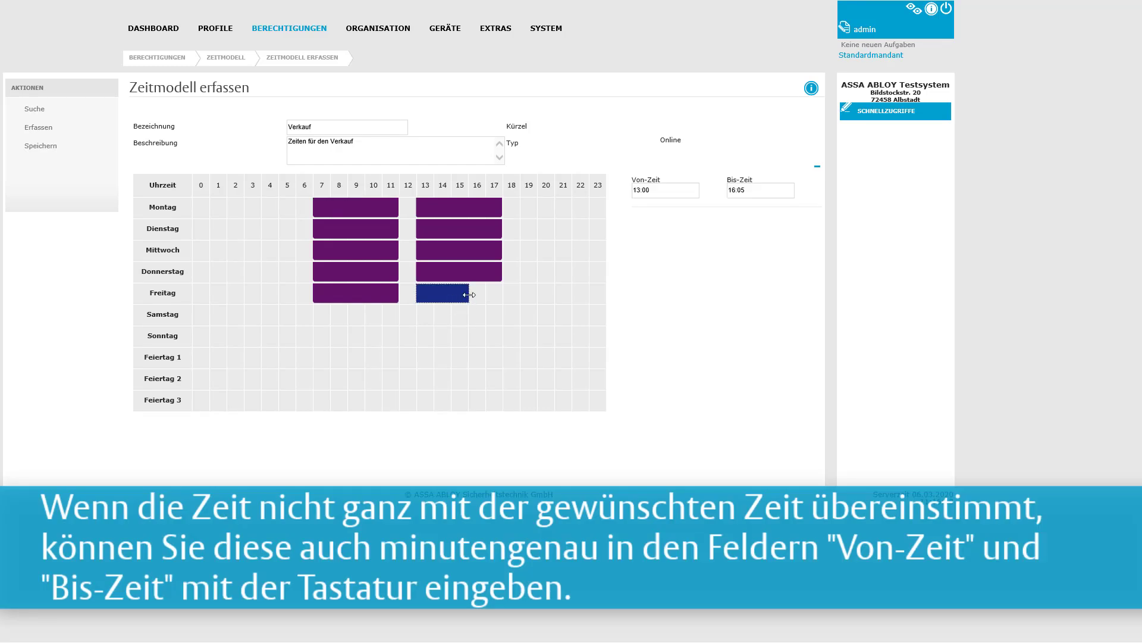
click(677, 191)
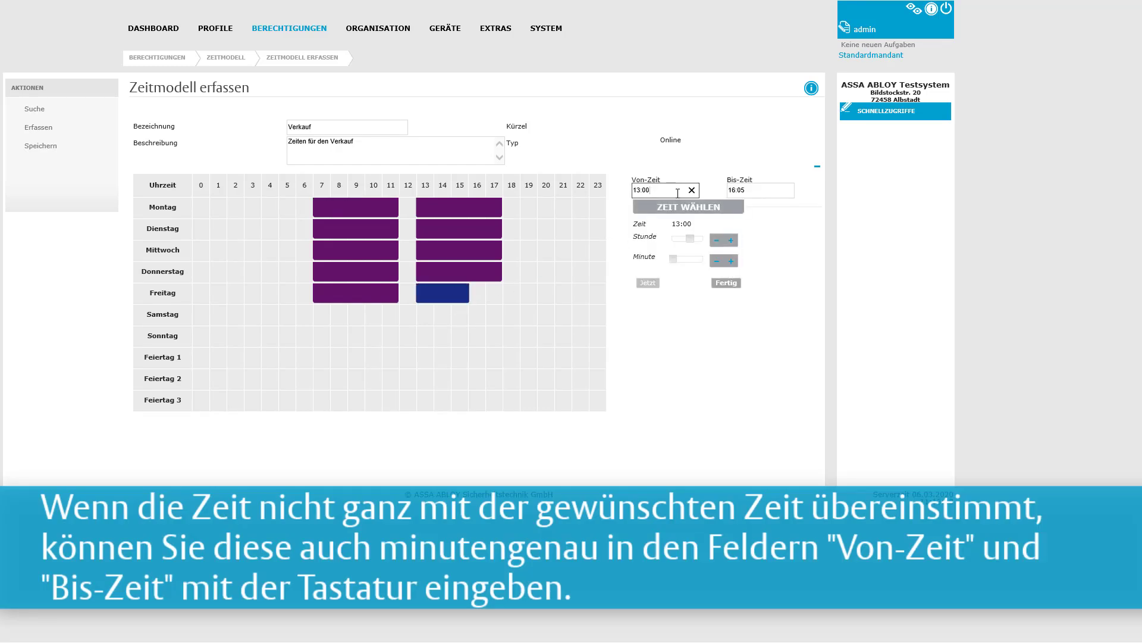
click(752, 191)
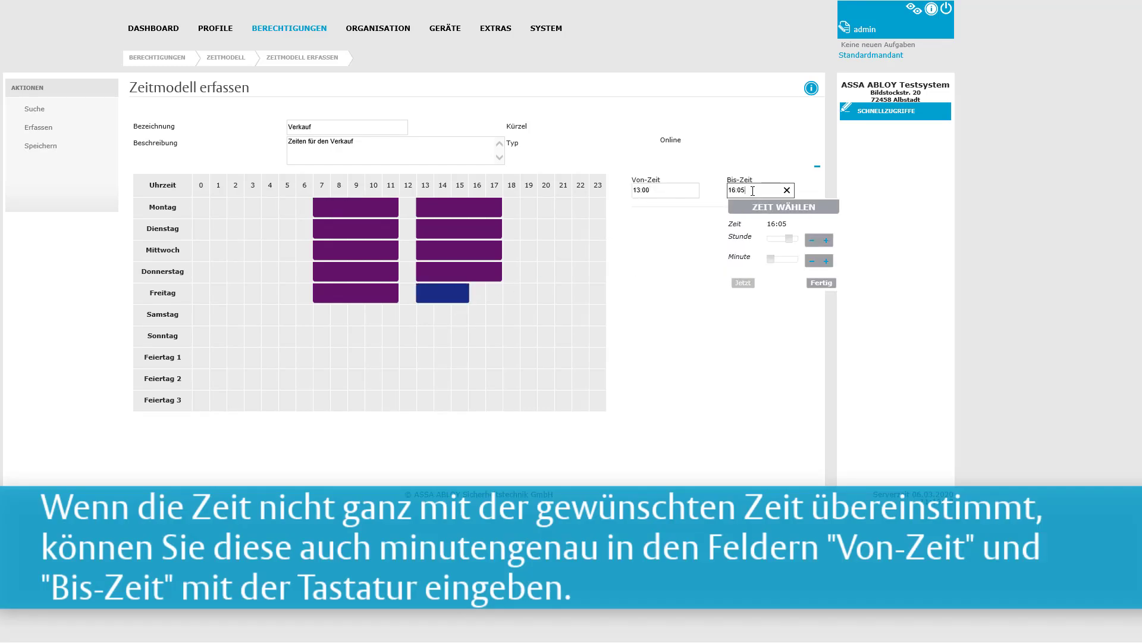
drag(788, 239, 770, 263)
click(821, 282)
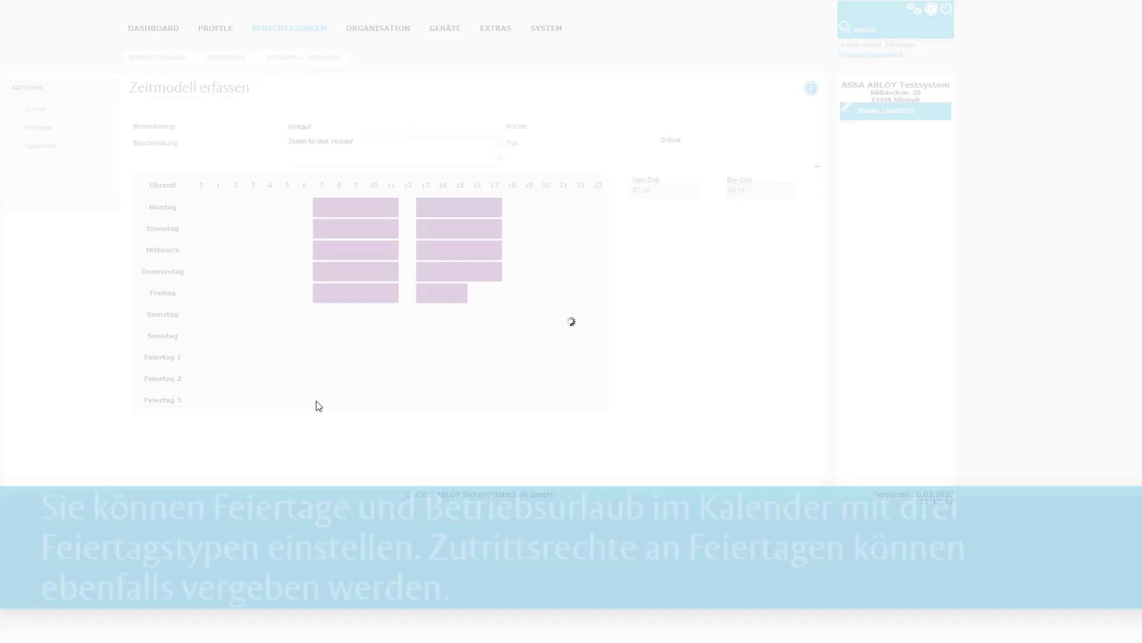
- Add a time range from 07:00 to 18:00 for Feiertag 3
click(318, 406)
click(316, 405)
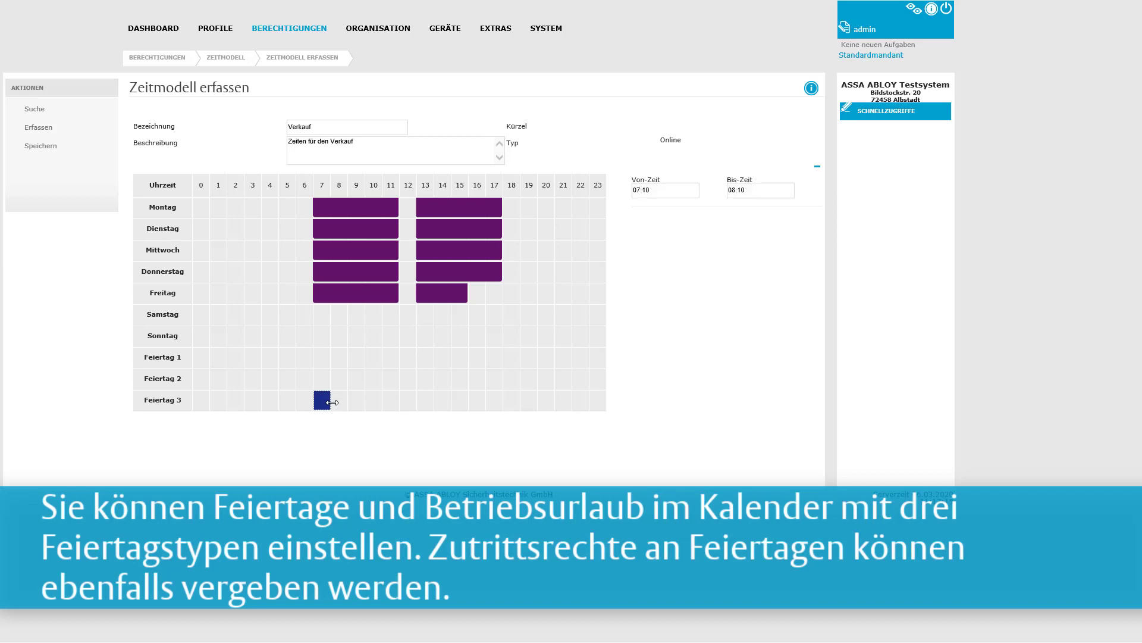
drag(332, 402, 503, 394)
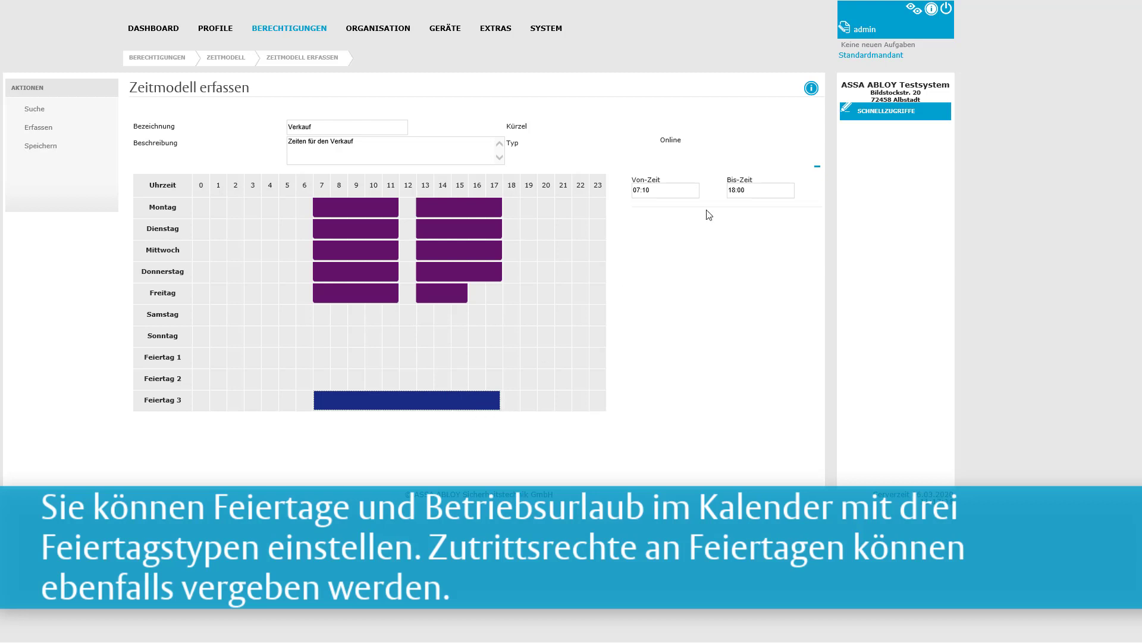
click(663, 190)
drag(680, 263, 673, 260)
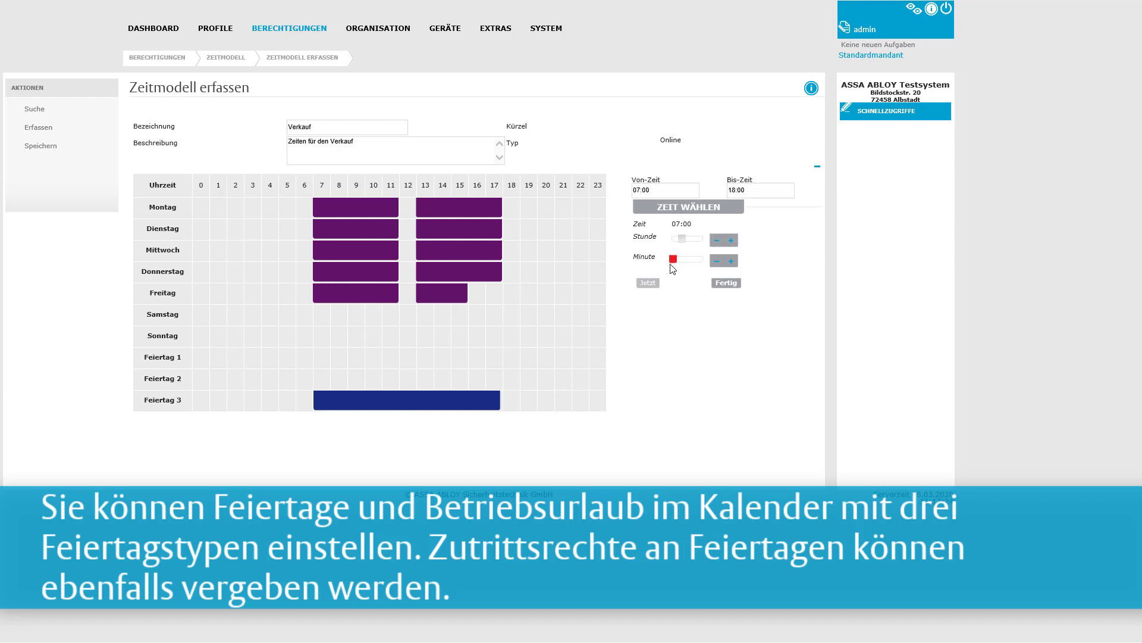
click(718, 284)
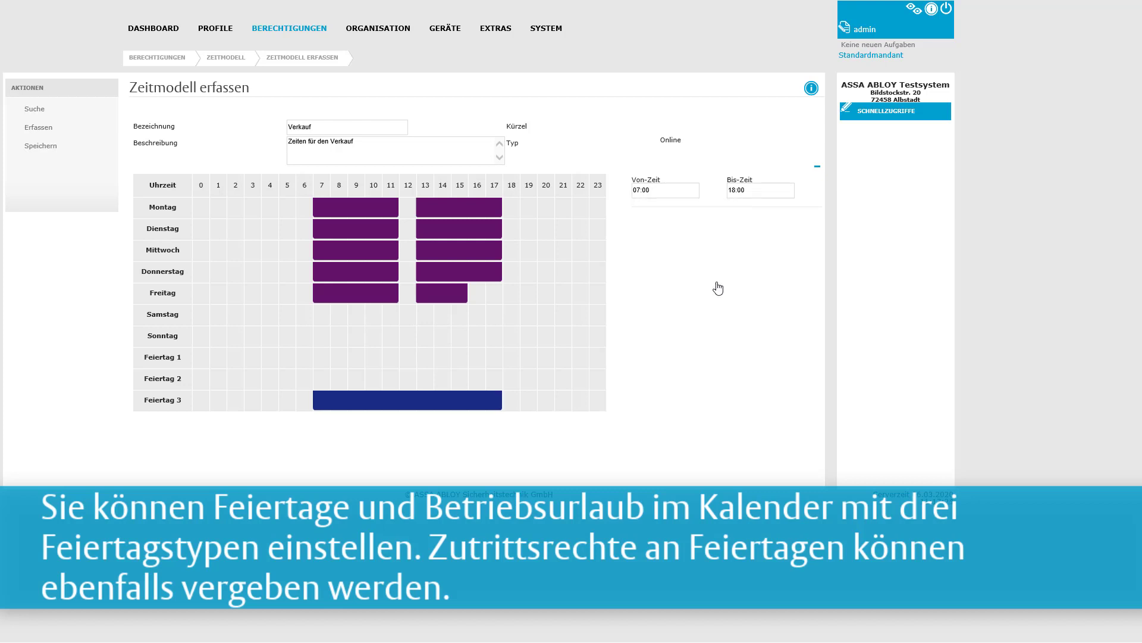
- Save the Verkauf time model and review the entries in its Zeitbereiche list
click(42, 147)
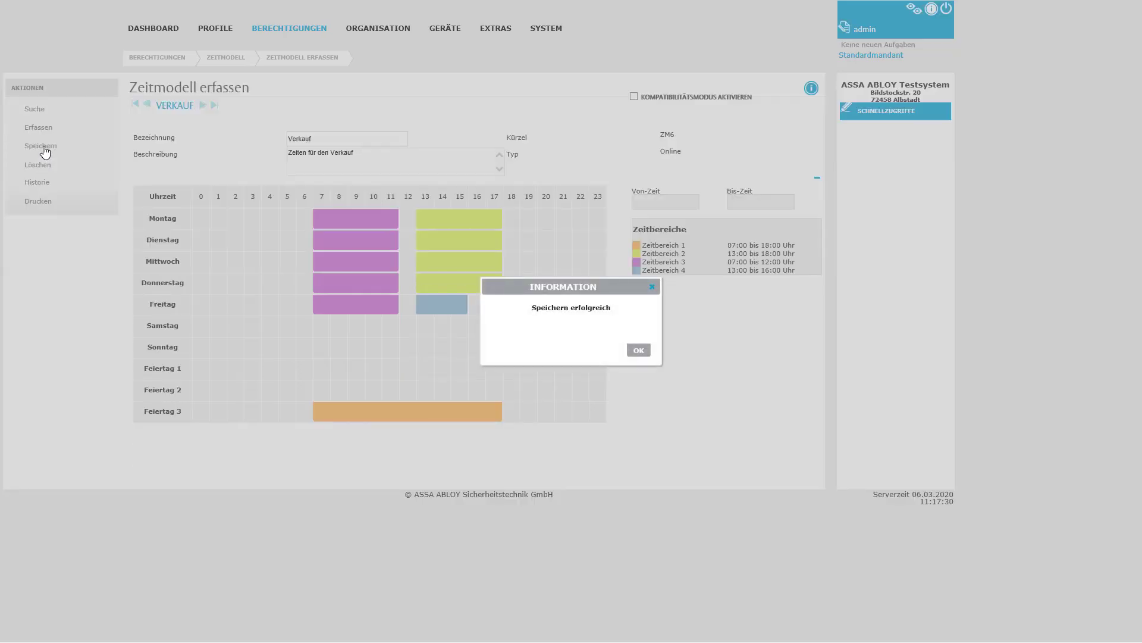
key(Return)
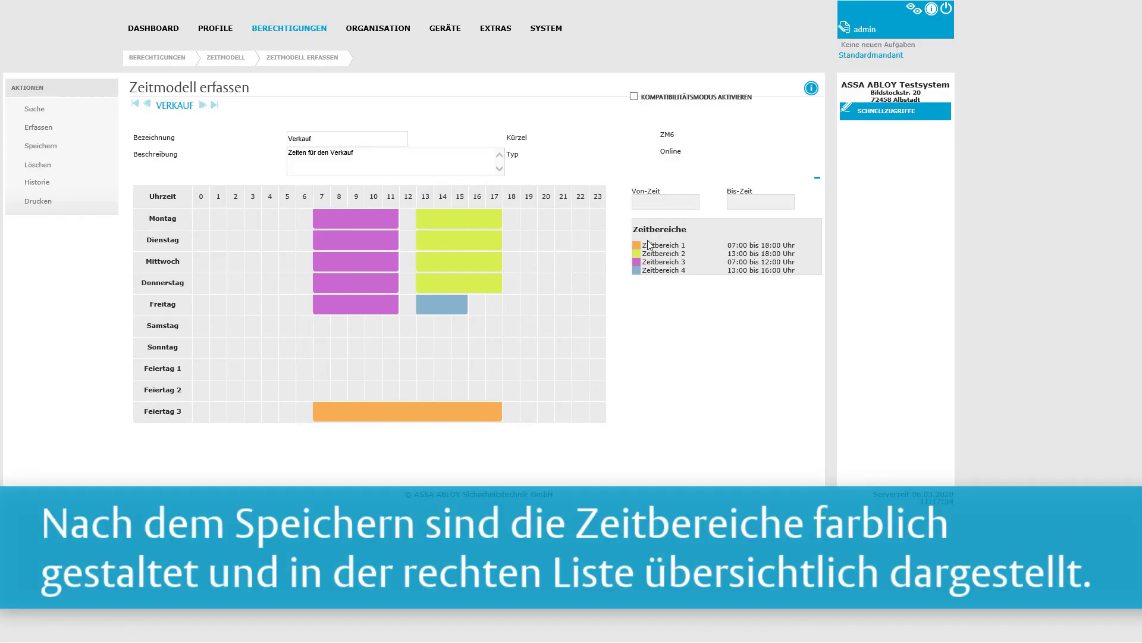
drag(644, 241, 800, 278)
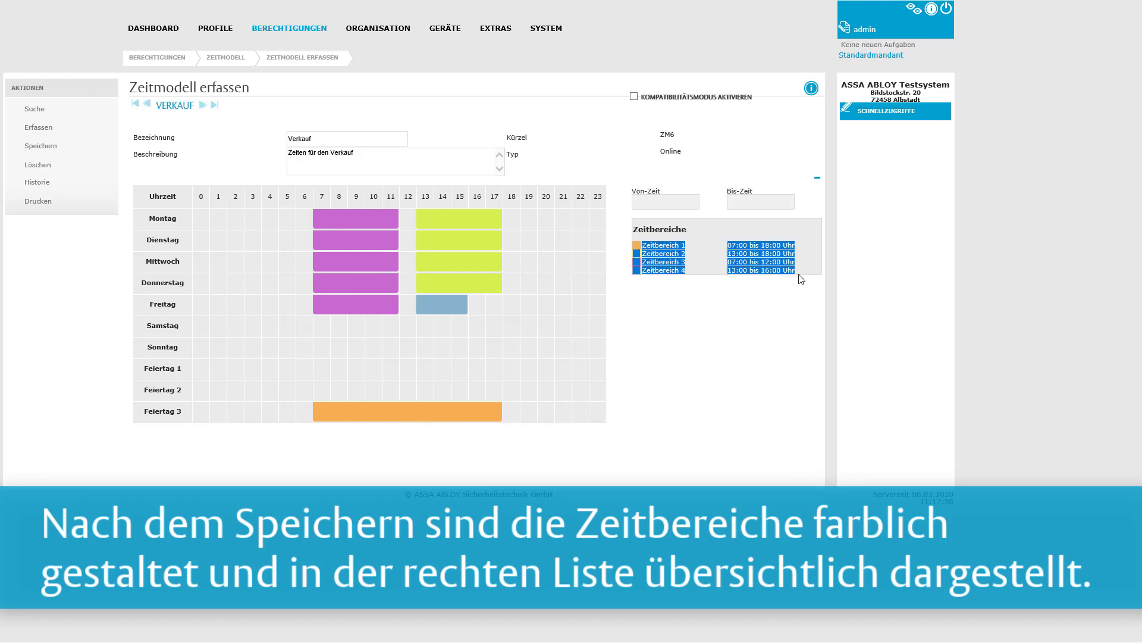
click(801, 278)
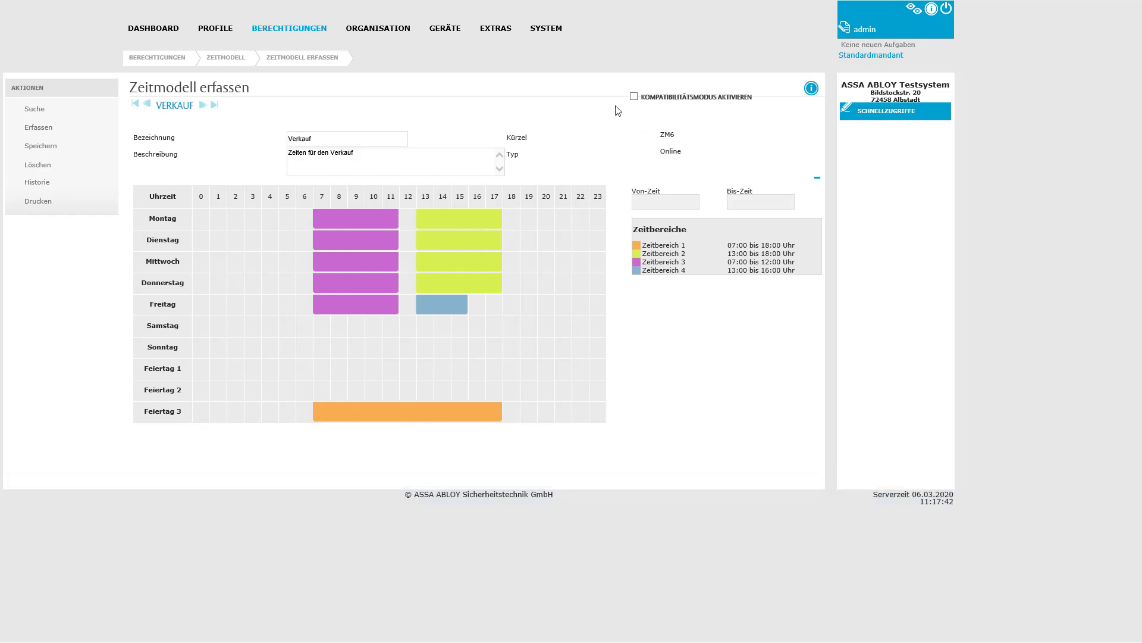
- In the system configuration's access control settings, set Zutrittsvergabe to "Matrix mit Zeitmodell" and save
click(547, 36)
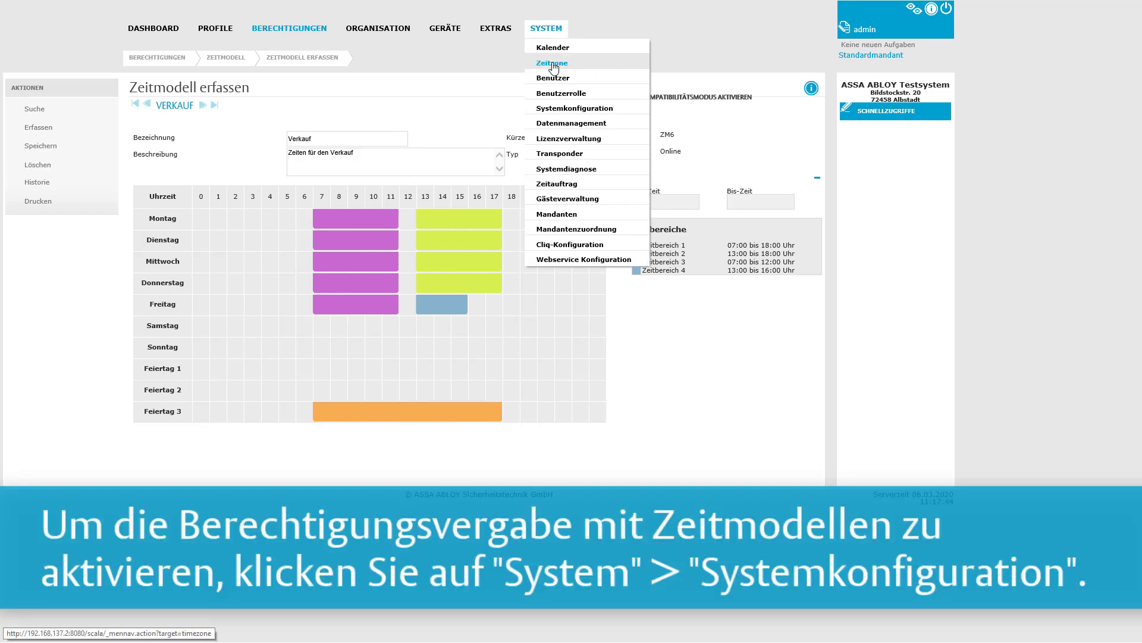
click(556, 110)
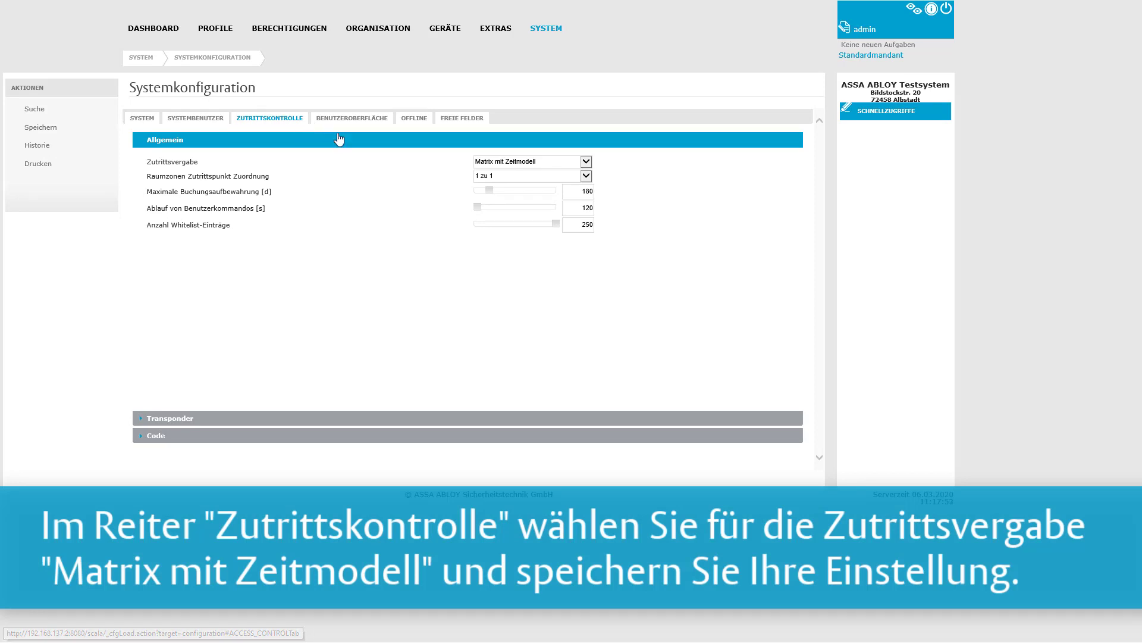
click(523, 162)
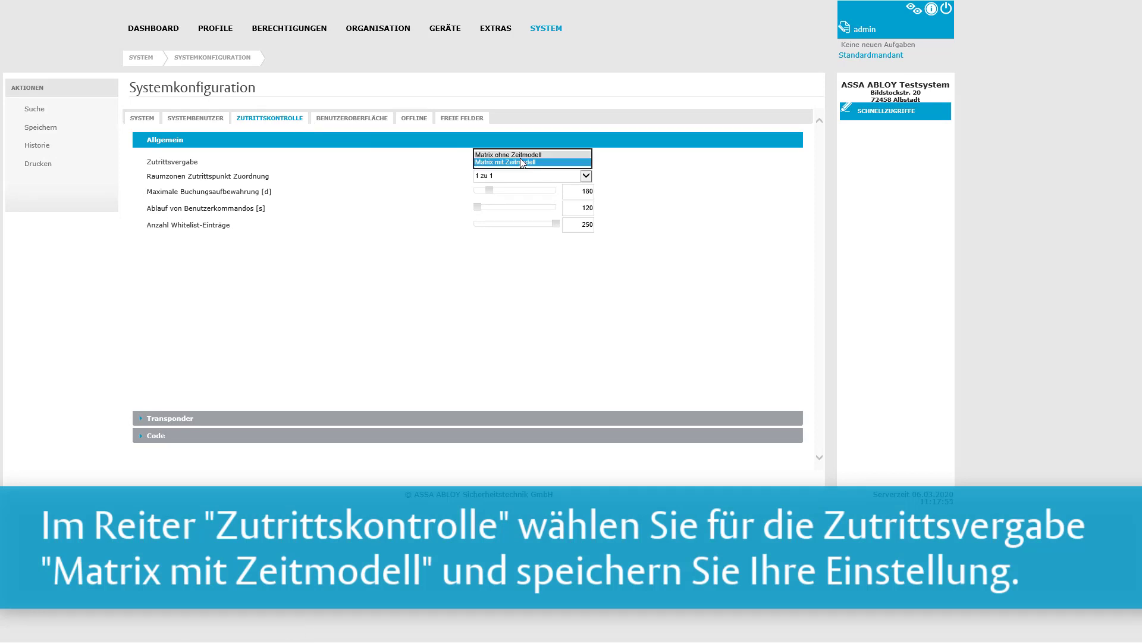
click(522, 162)
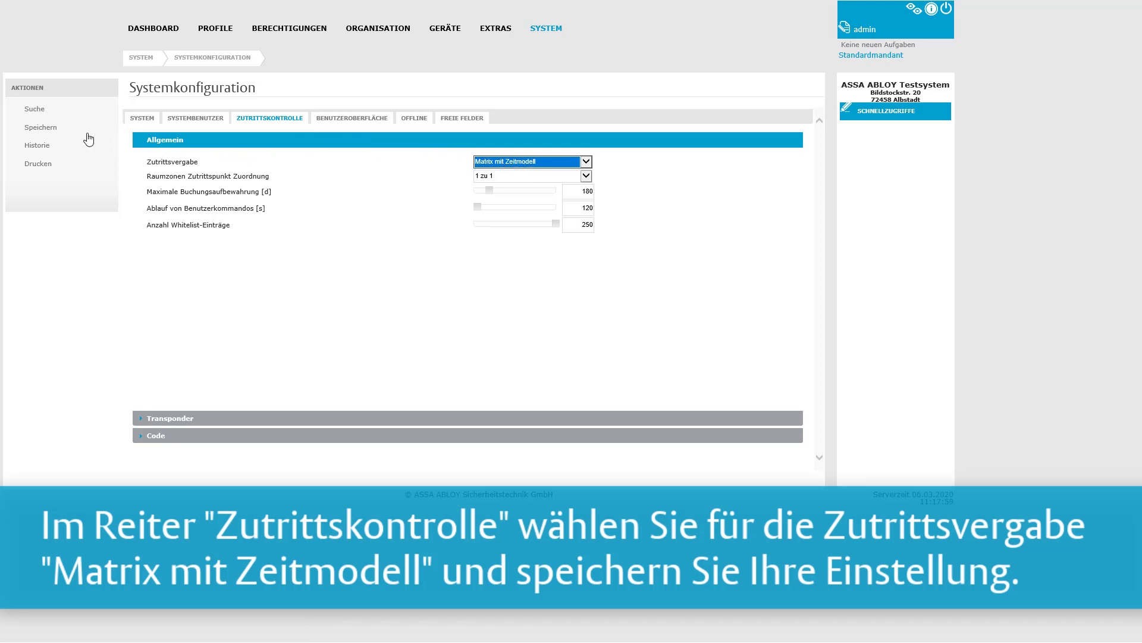
click(65, 133)
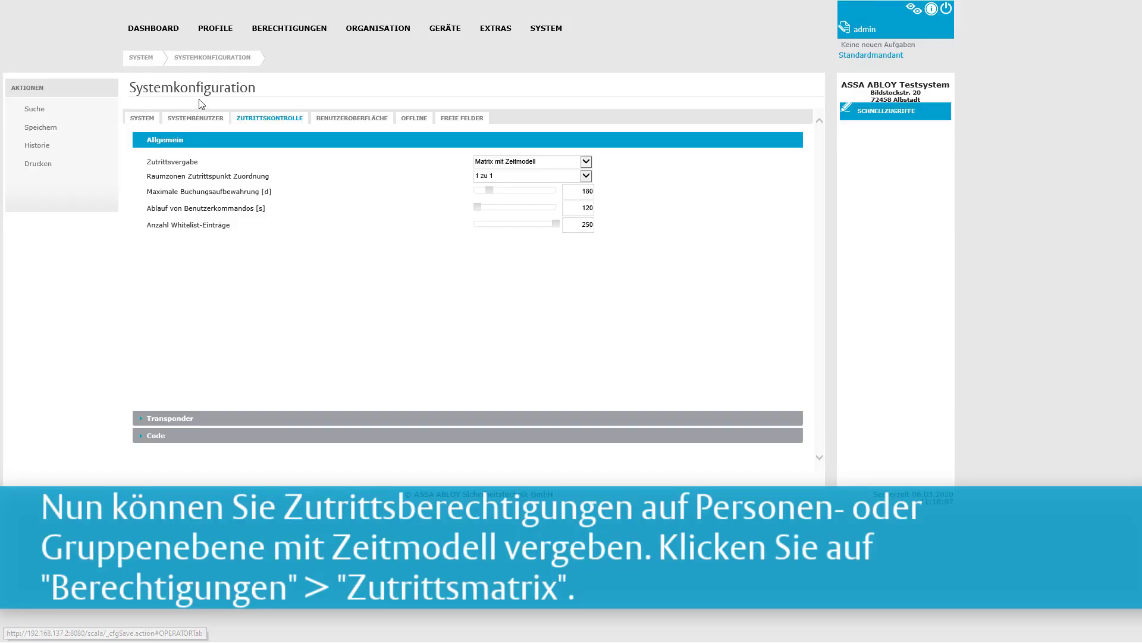
- In the Zutrittsmatrix-Profile, grant the listed person access to access point 1 with the Verkauf time model
mouse_move(289, 33)
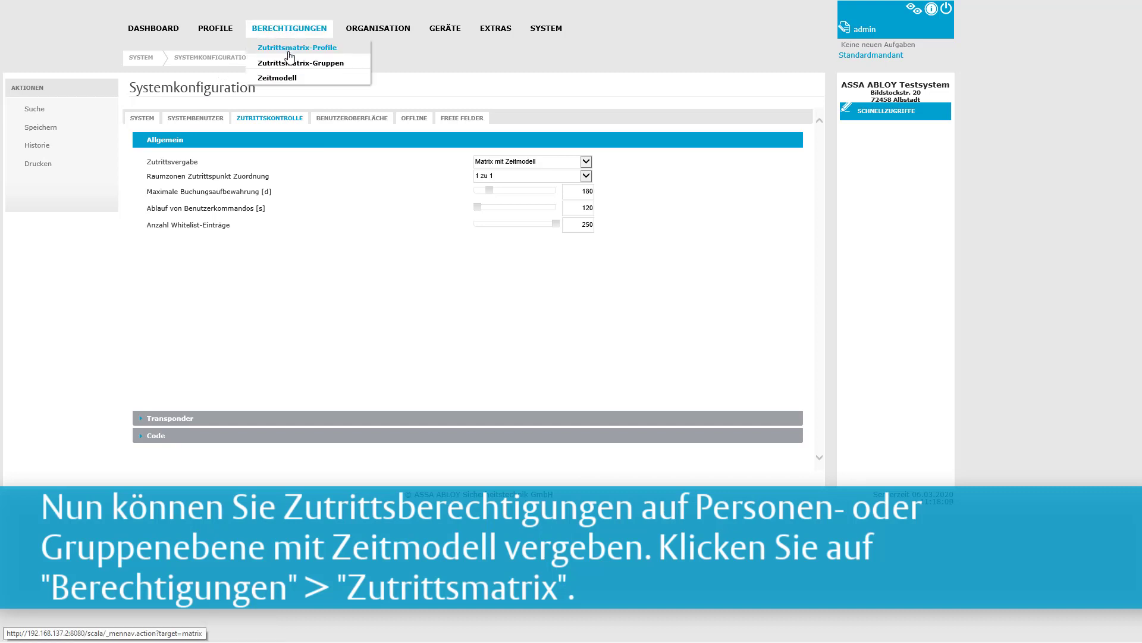
click(291, 56)
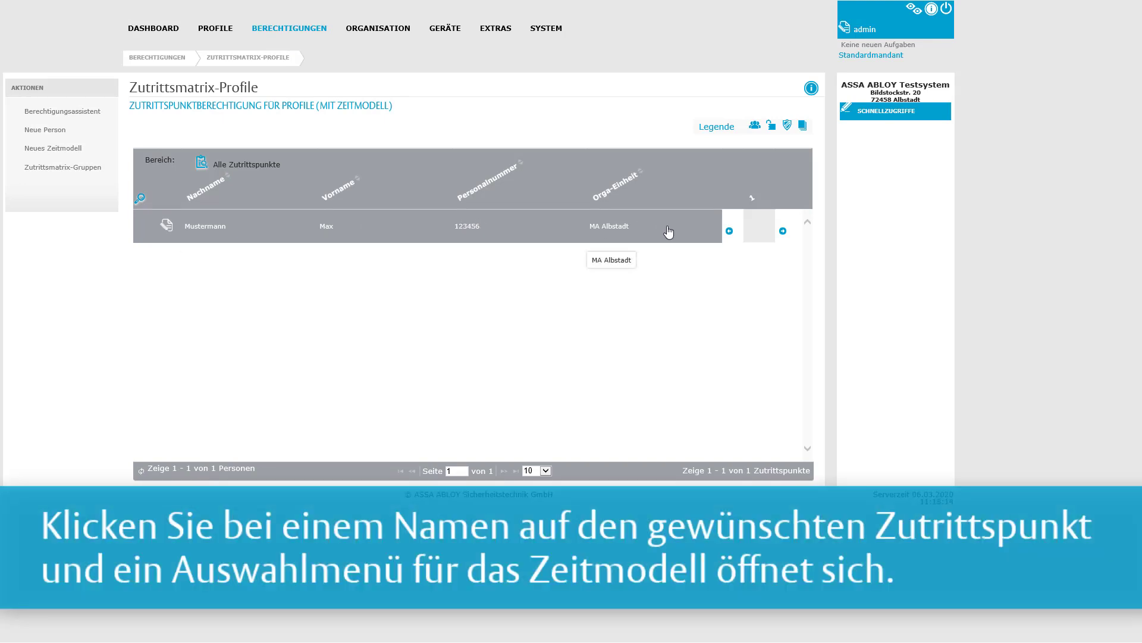
click(760, 231)
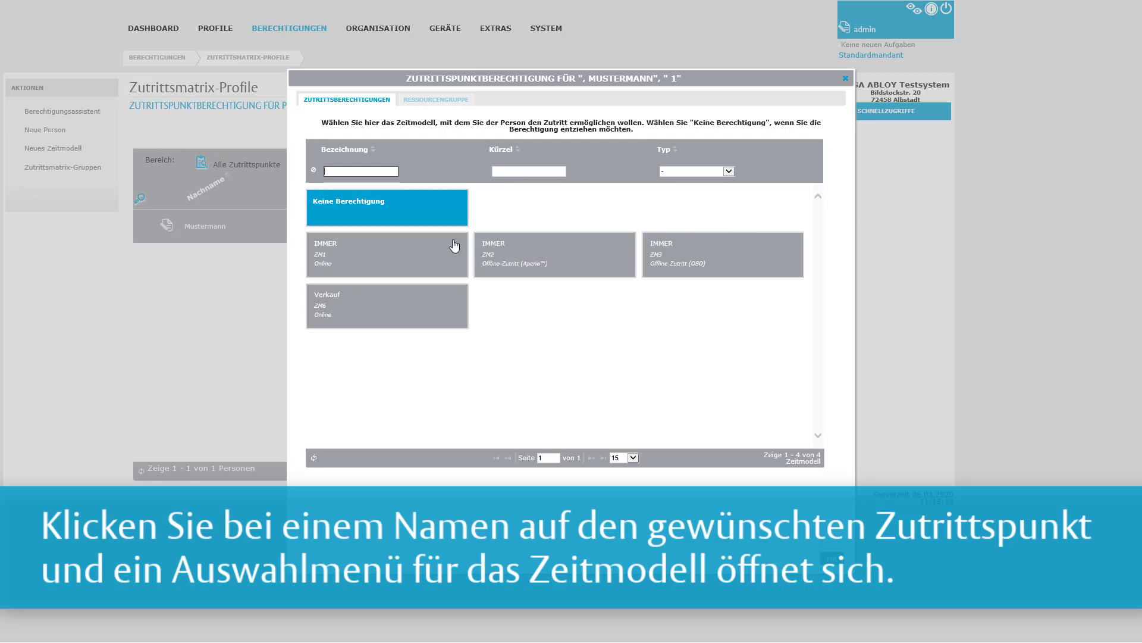
click(407, 307)
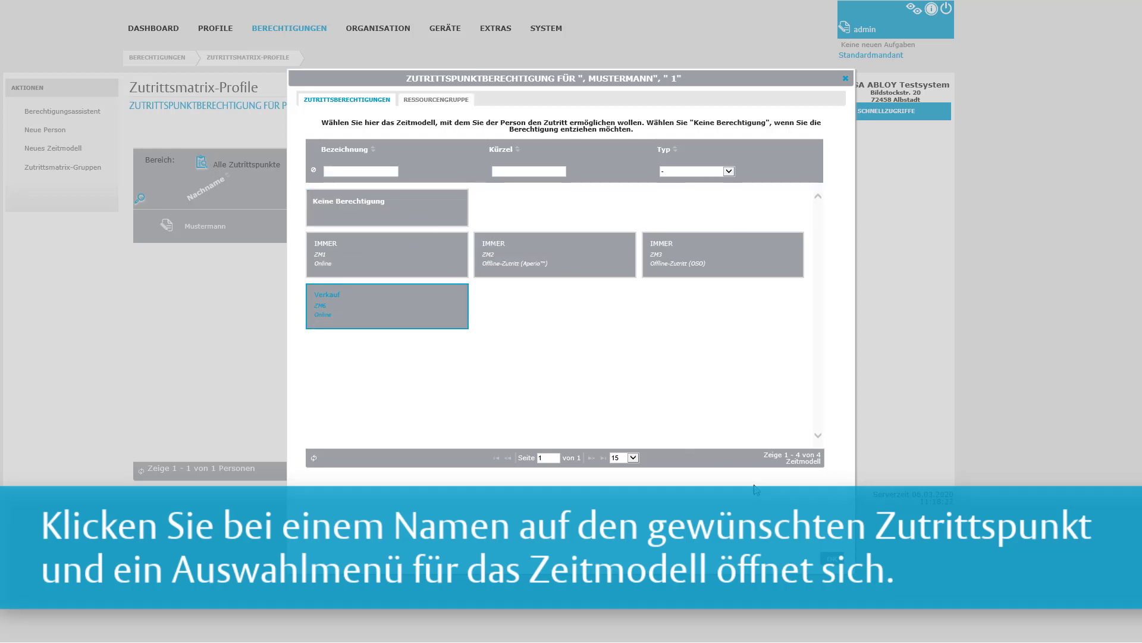
click(833, 559)
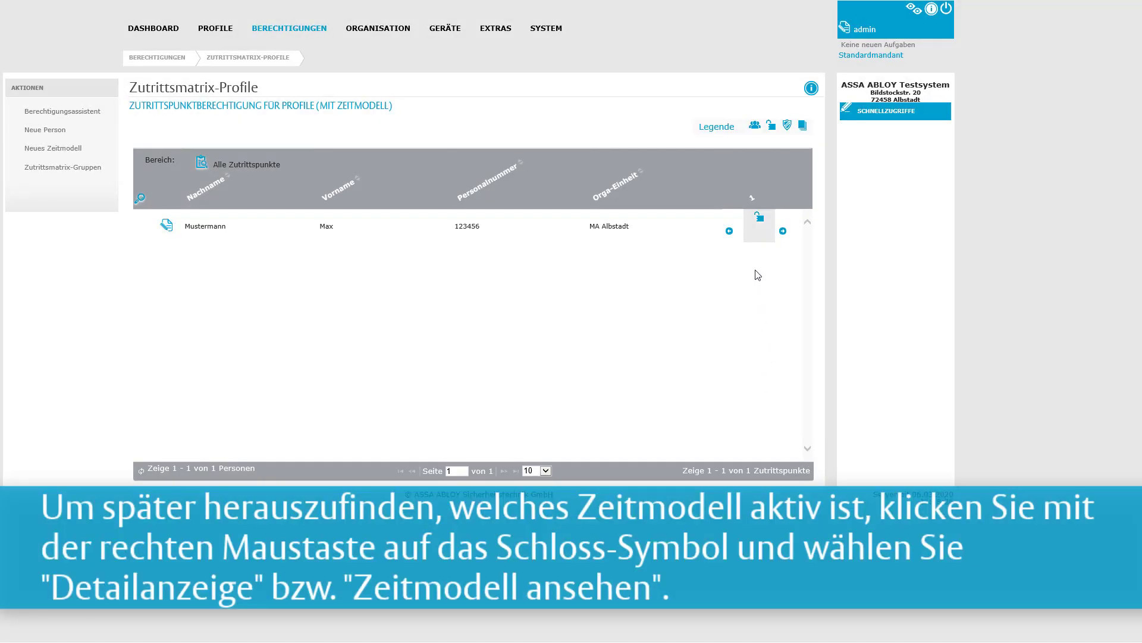
- Check which time model is assigned in the detail view (Detailanzeige) of the person's authorization at access point 1, closing it when done
right_click(761, 227)
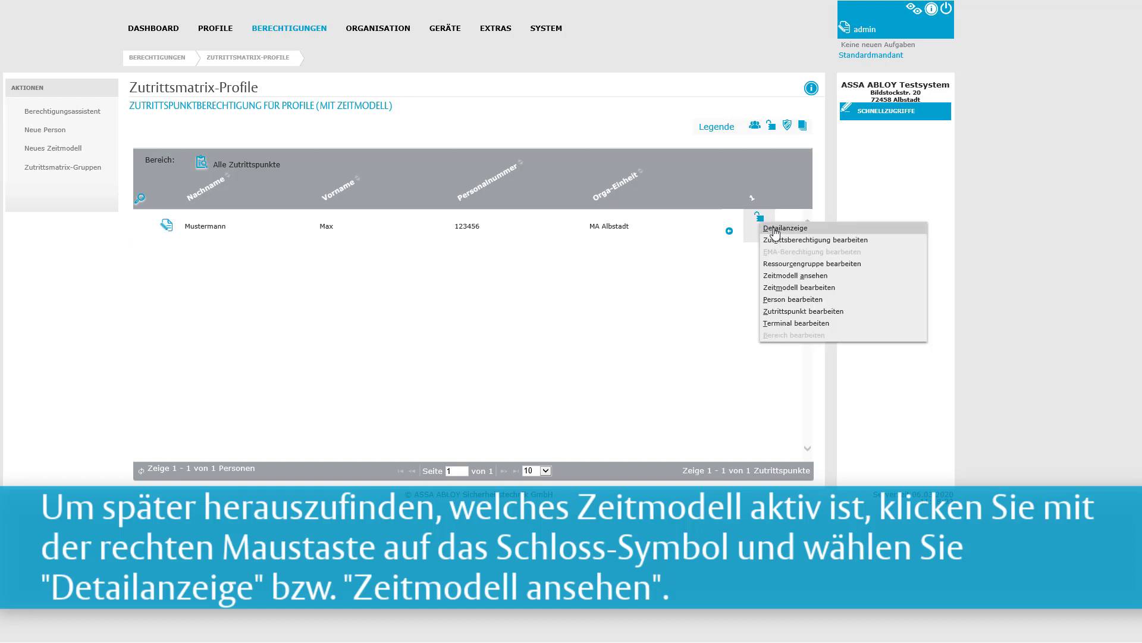
click(775, 228)
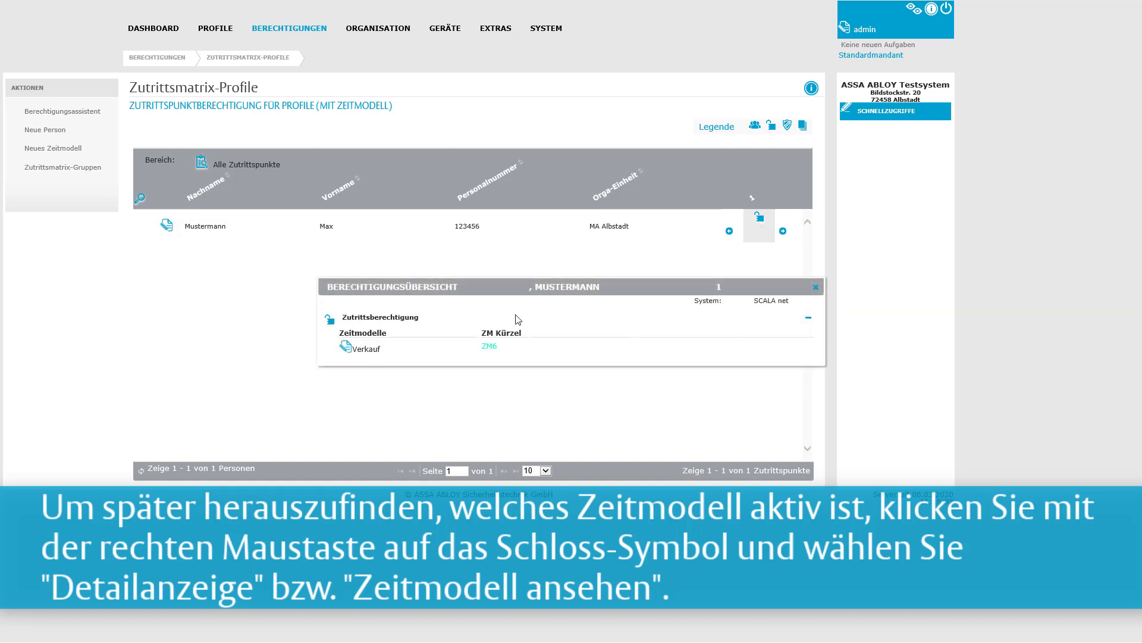
double_click(363, 350)
click(365, 352)
click(816, 287)
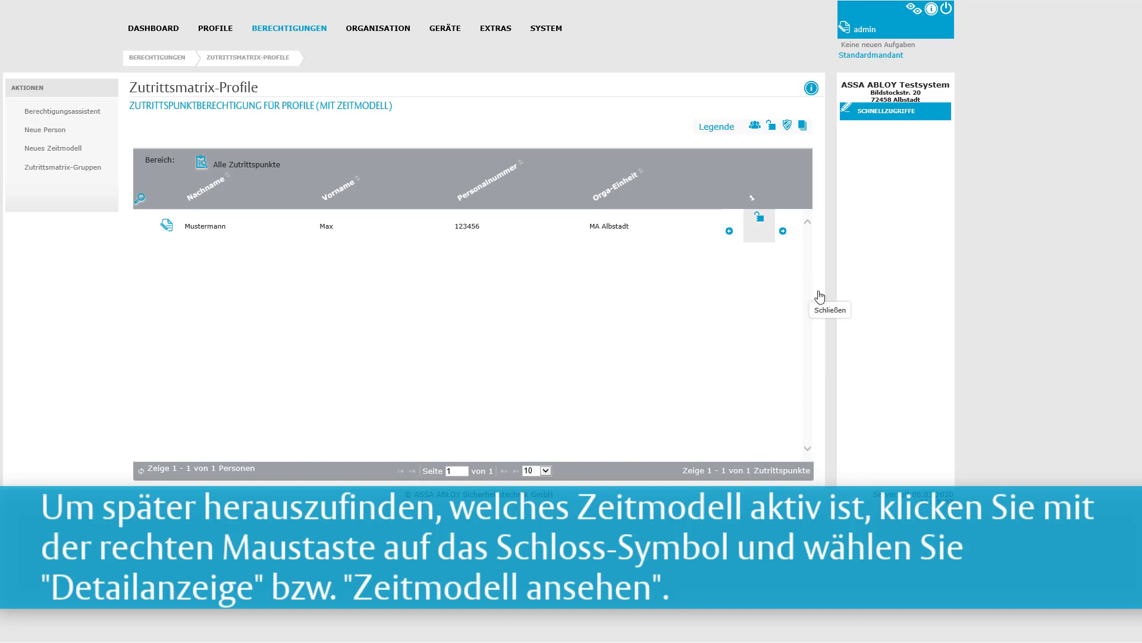
- View the weekly schedule of the time model assigned to the person at access point 1, then close it
right_click(760, 223)
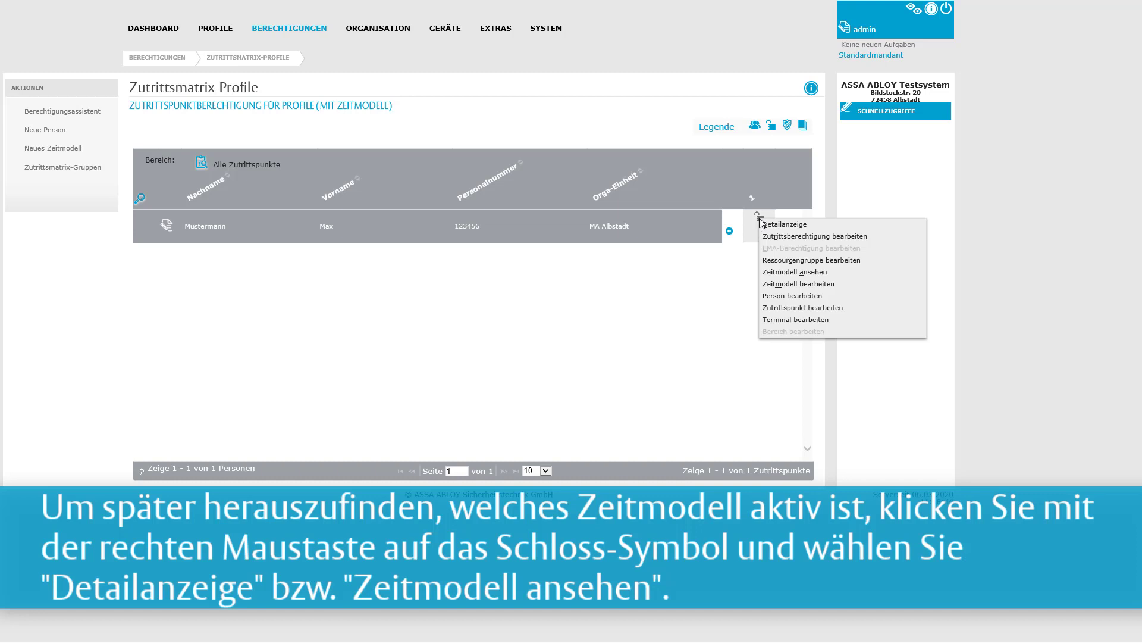
click(778, 273)
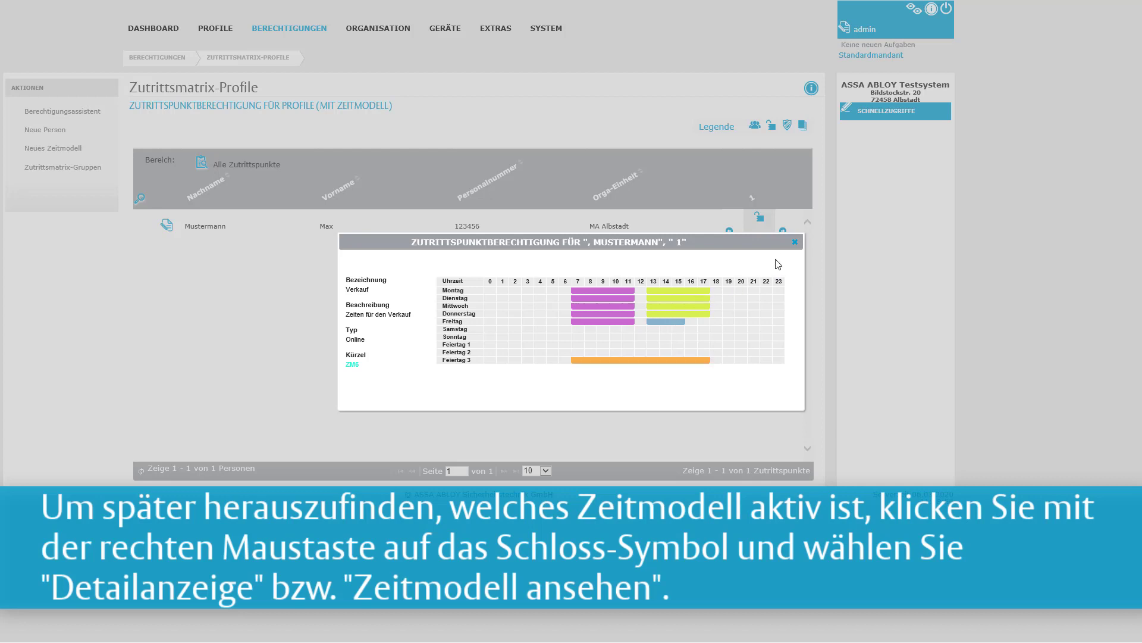
click(795, 242)
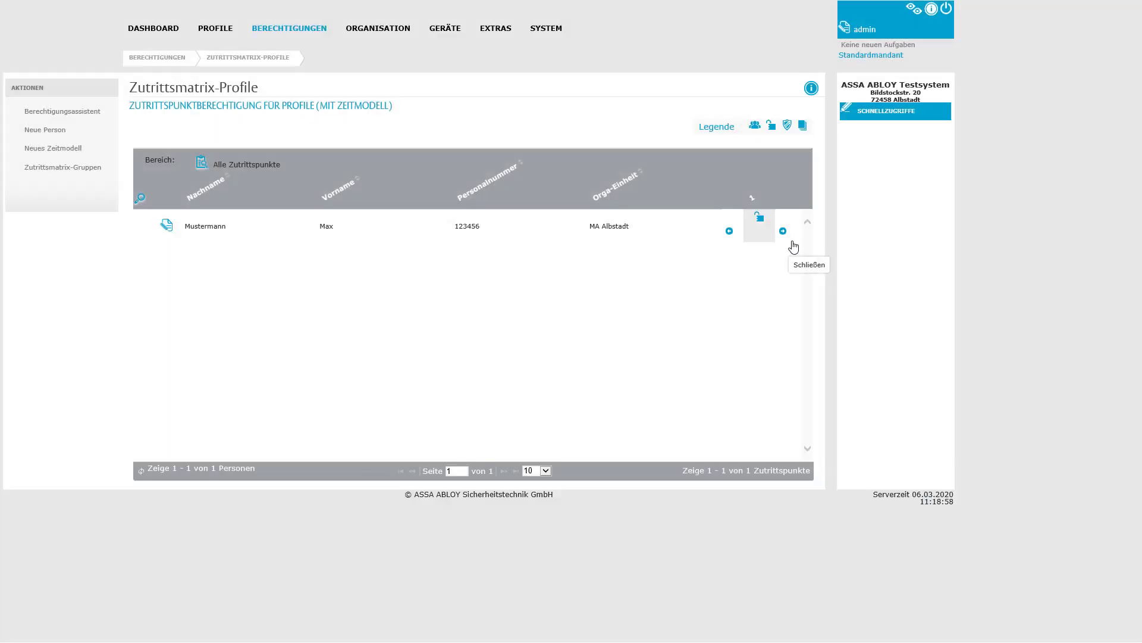